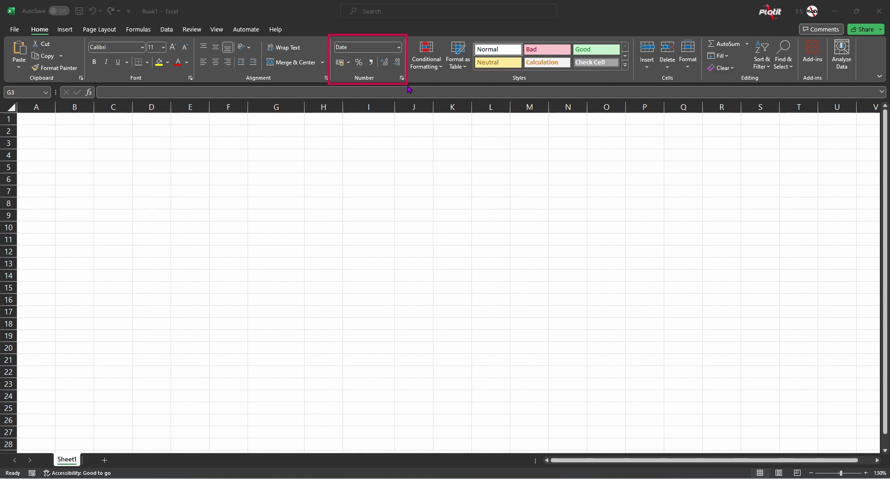
# - Enter 10 in cell H5 and reselect H5
pyautogui.click(319, 178)
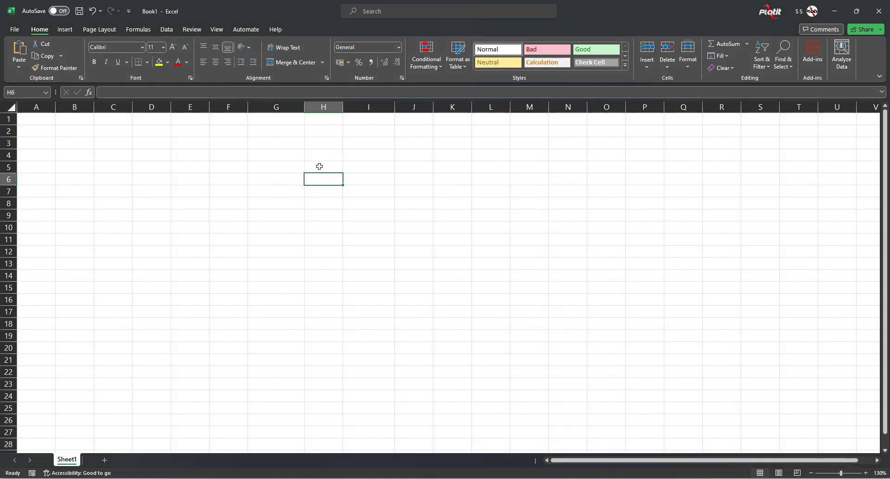
pyautogui.click(319, 166)
pyautogui.write('10')
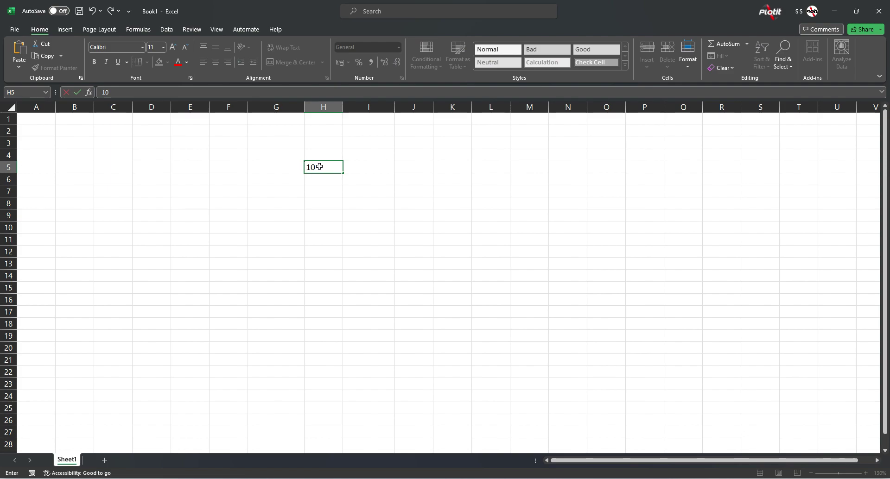
pyautogui.press('Tab')
pyautogui.click(320, 167)
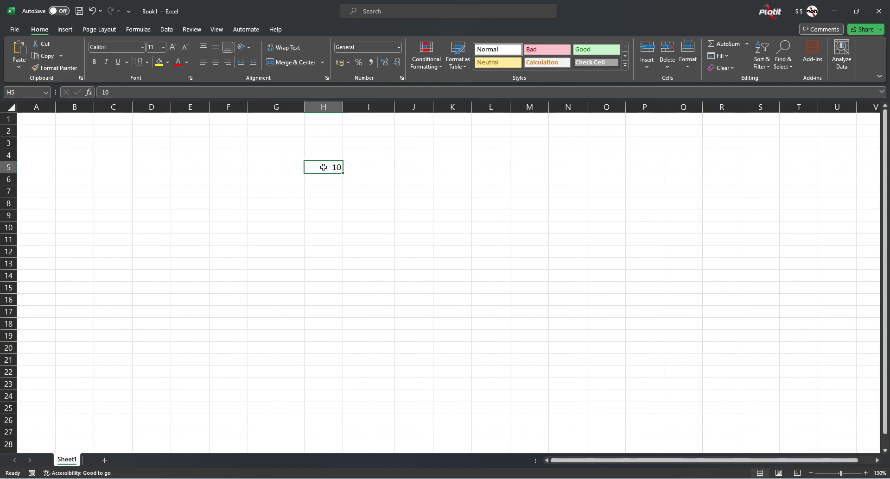
pyautogui.click(399, 47)
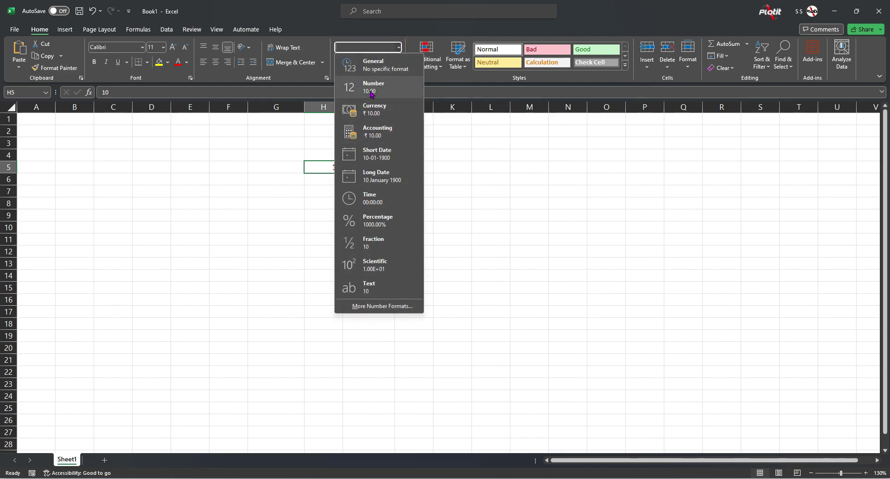
pyautogui.click(382, 305)
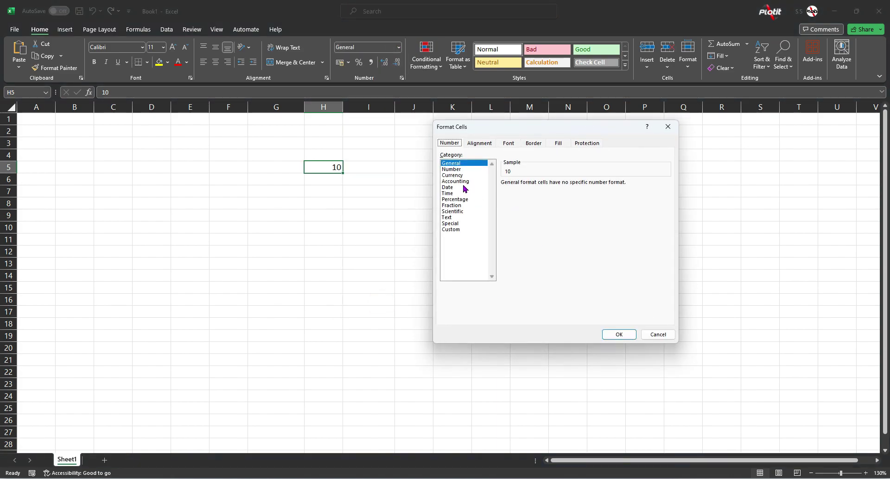
pyautogui.click(452, 169)
pyautogui.click(452, 175)
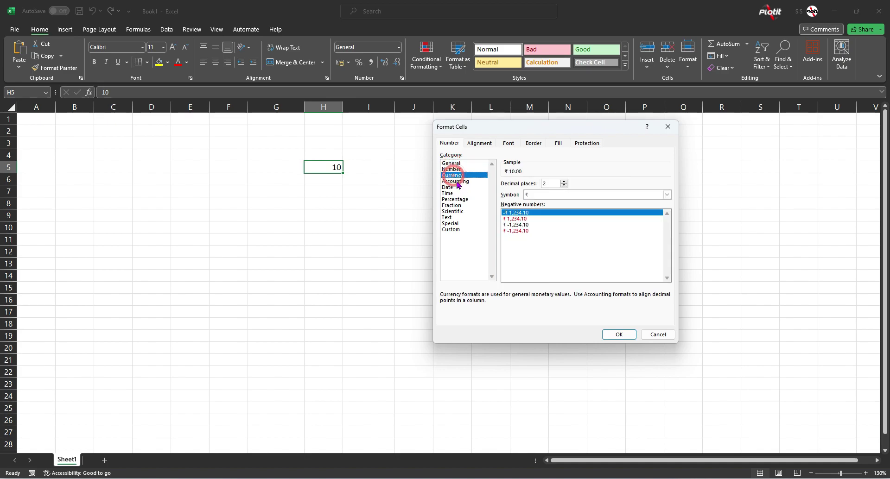
pyautogui.click(456, 182)
pyautogui.click(449, 187)
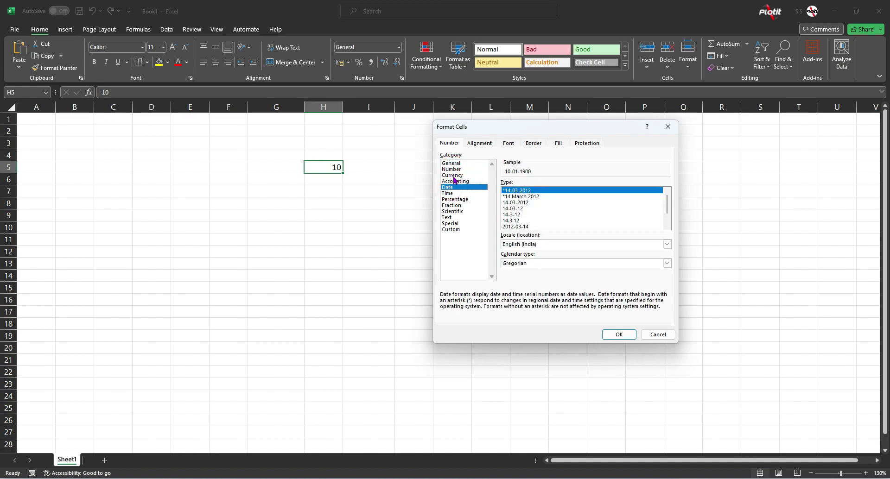
pyautogui.press('Escape')
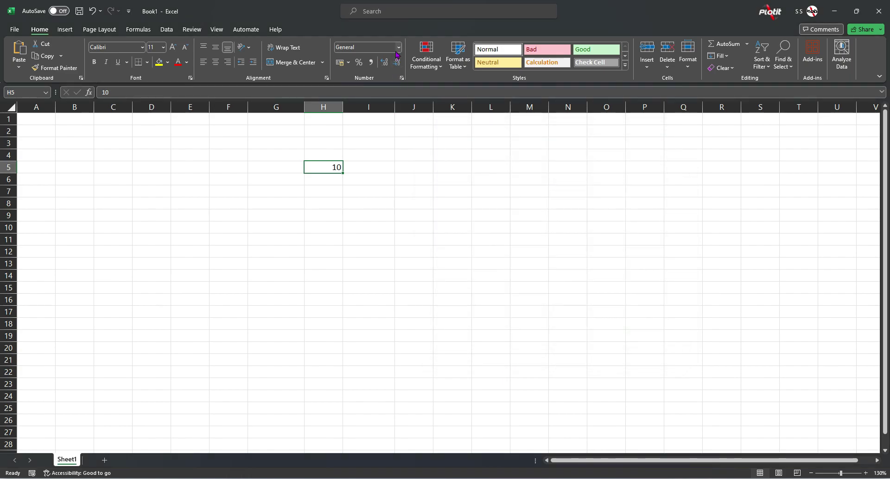
# - Apply the Currency number format to H5 so it shows ₹ 10.00
pyautogui.click(399, 48)
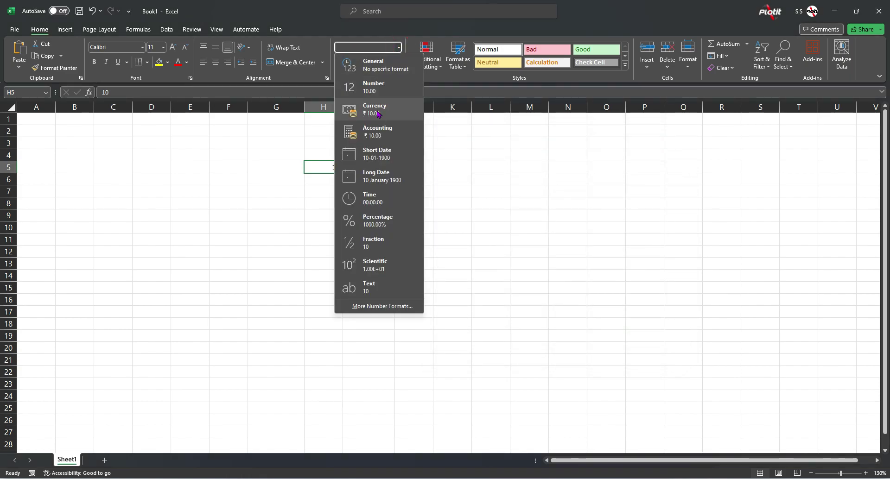
pyautogui.click(384, 113)
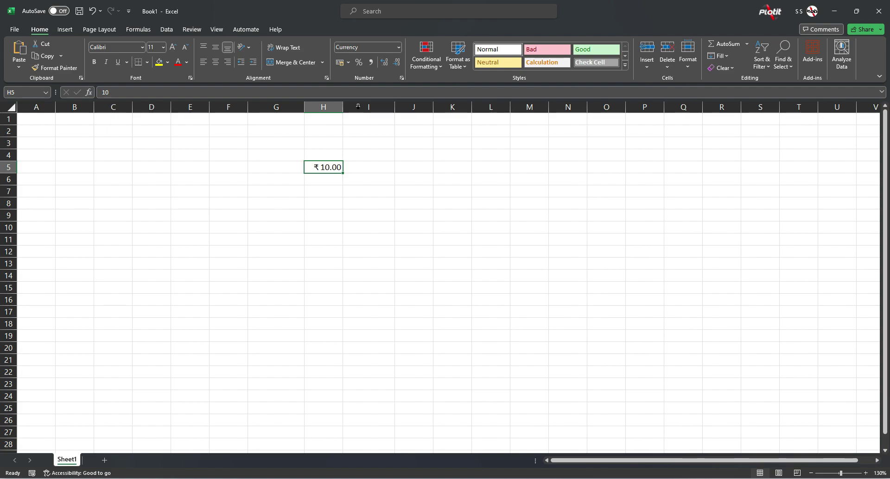
pyautogui.click(348, 63)
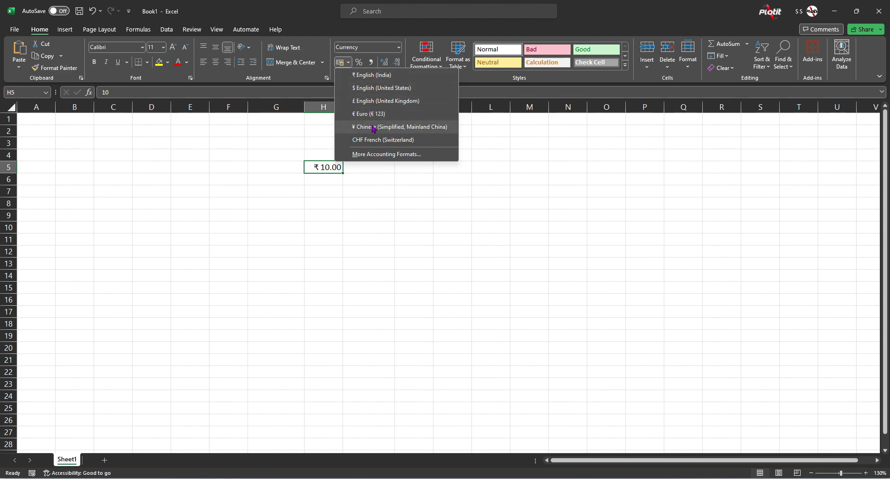
# - Give H5 the Accounting format with the US dollar symbol, showing $ 10.00
pyautogui.click(369, 116)
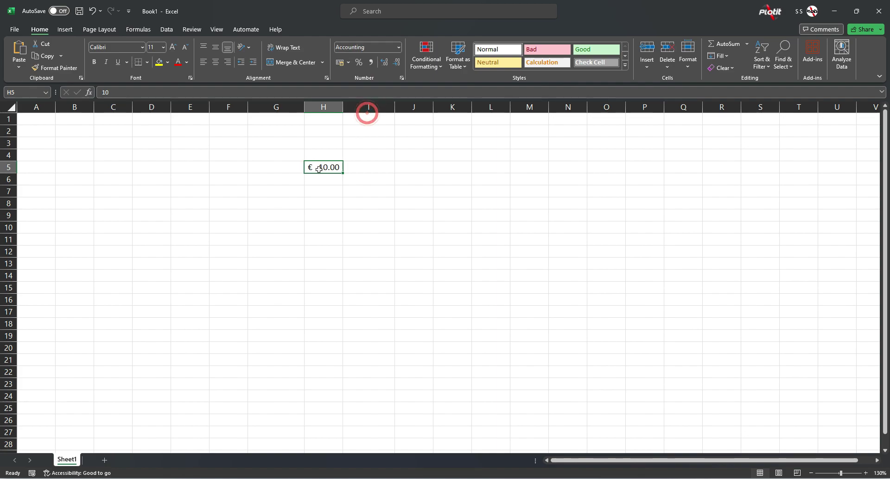
pyautogui.click(348, 63)
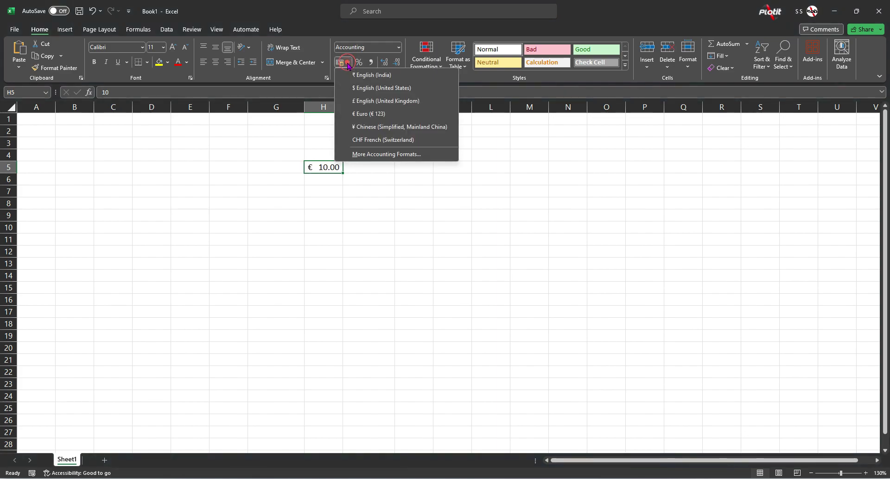
pyautogui.click(366, 88)
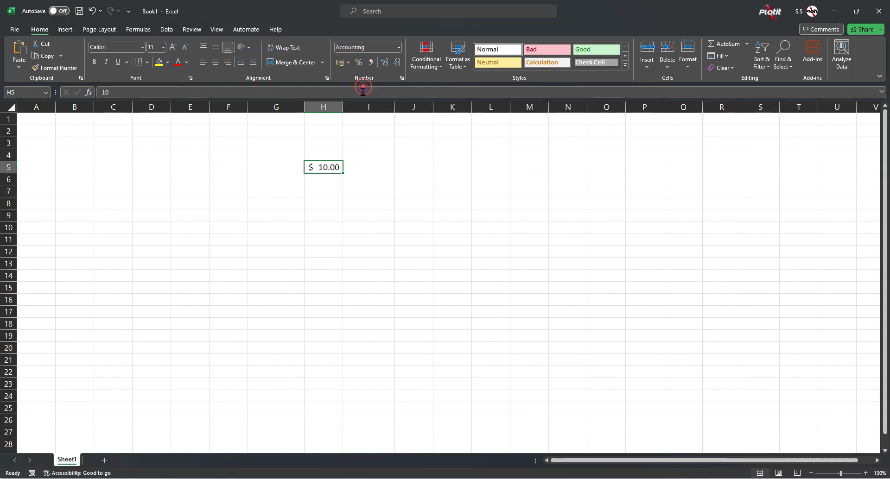
# - Inspect the symbol list in More Accounting Formats and close it unchanged
pyautogui.click(348, 63)
pyautogui.click(378, 154)
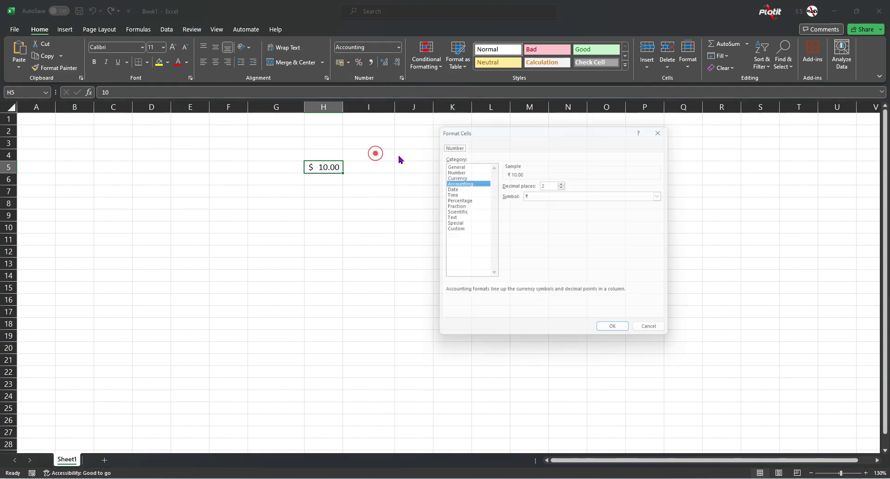
pyautogui.click(594, 195)
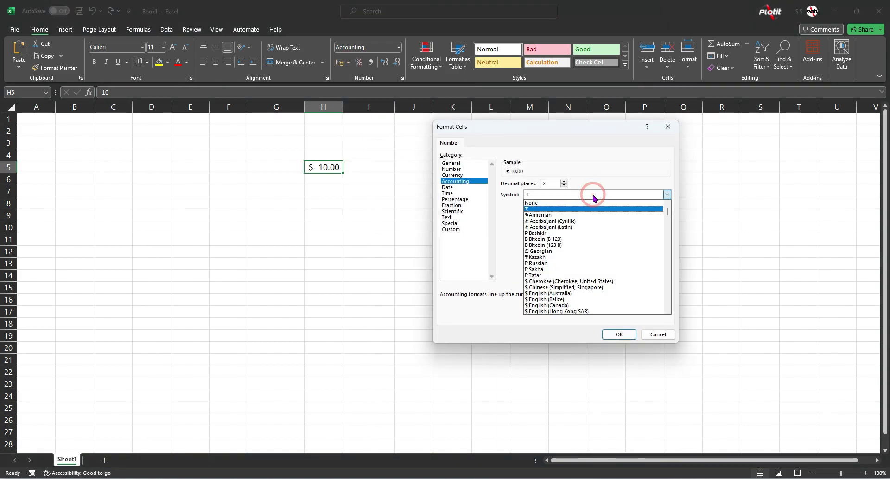
pyautogui.press('Escape')
pyautogui.press('Escape')
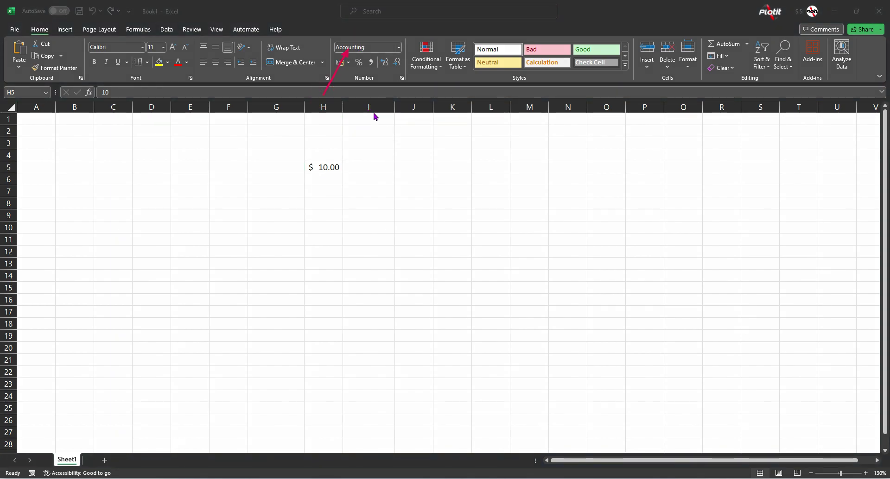
pyautogui.click(376, 131)
pyautogui.click(195, 146)
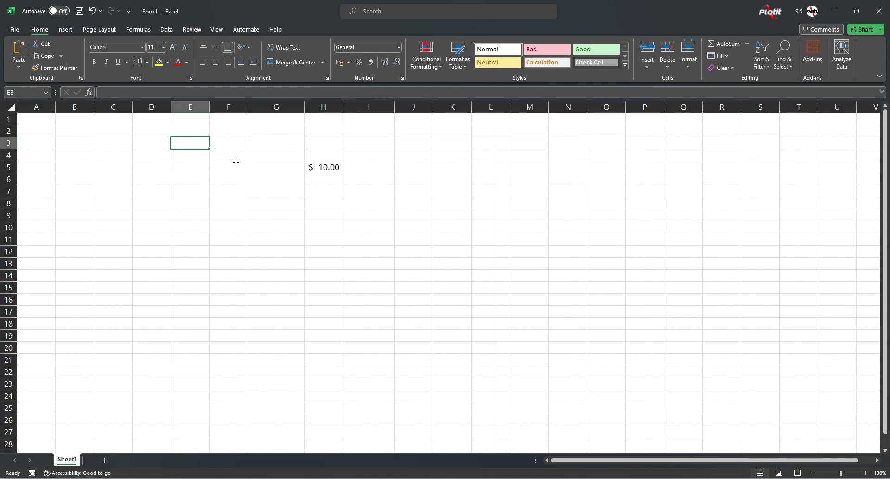
pyautogui.moveTo(342, 118); pyautogui.dragTo(359, 52)
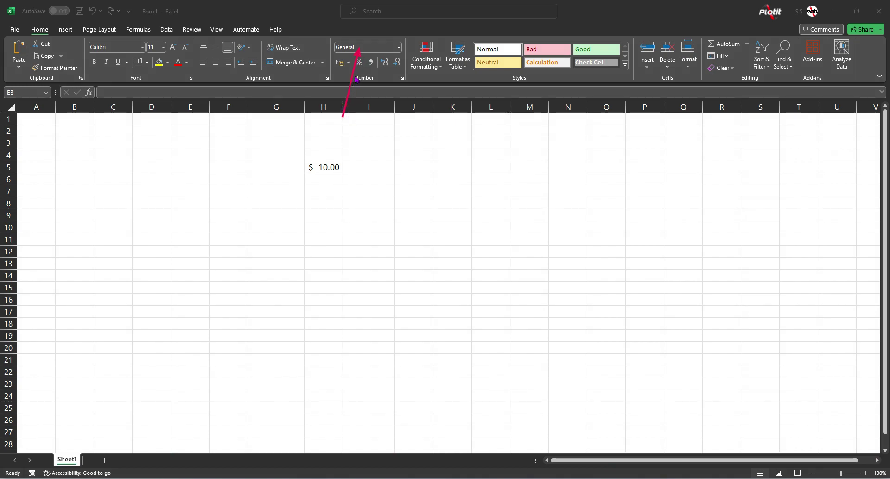
pyautogui.click(331, 168)
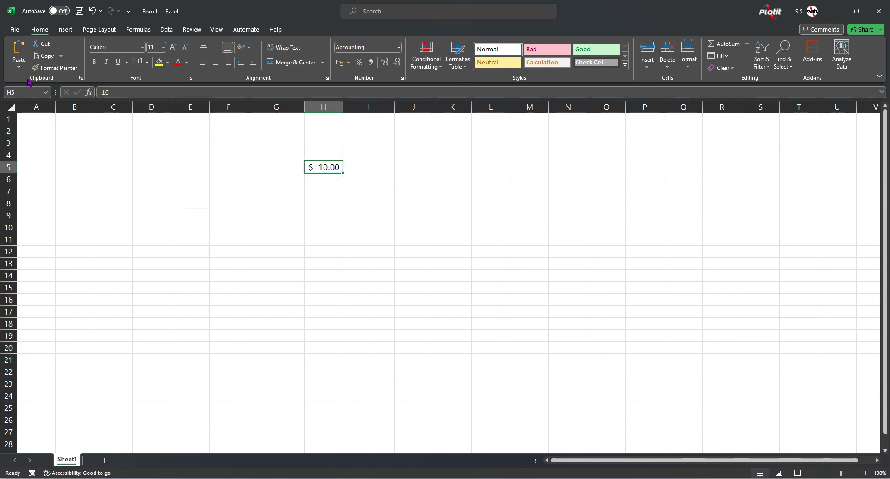
# - Copy H5's accounting format to E3 with Format Painter and enter 12, showing $ 12.00
pyautogui.click(55, 69)
pyautogui.click(54, 69)
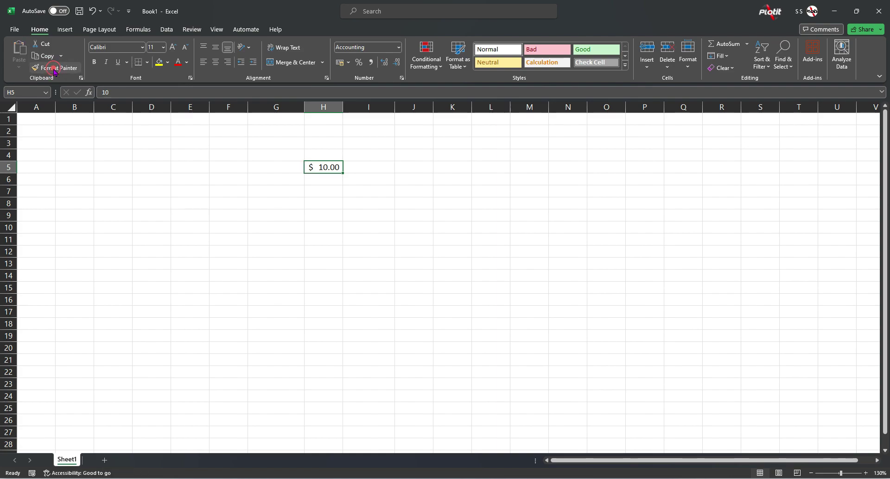
pyautogui.click(55, 70)
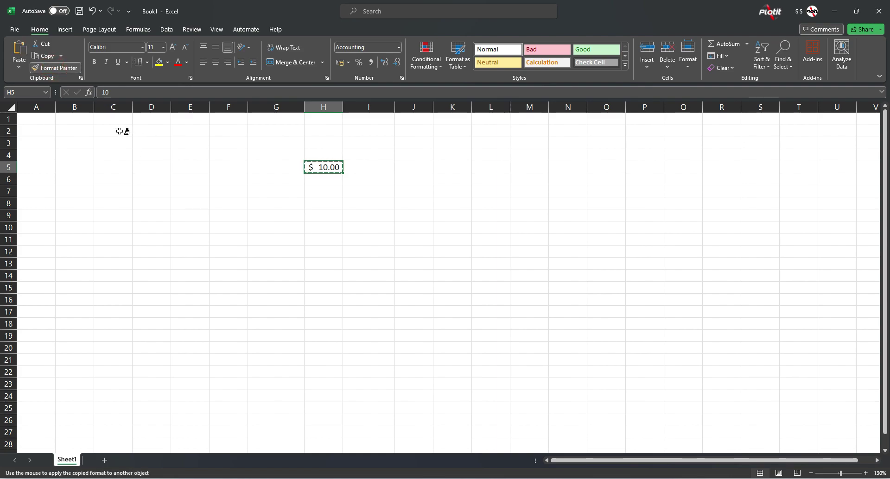
pyautogui.click(193, 142)
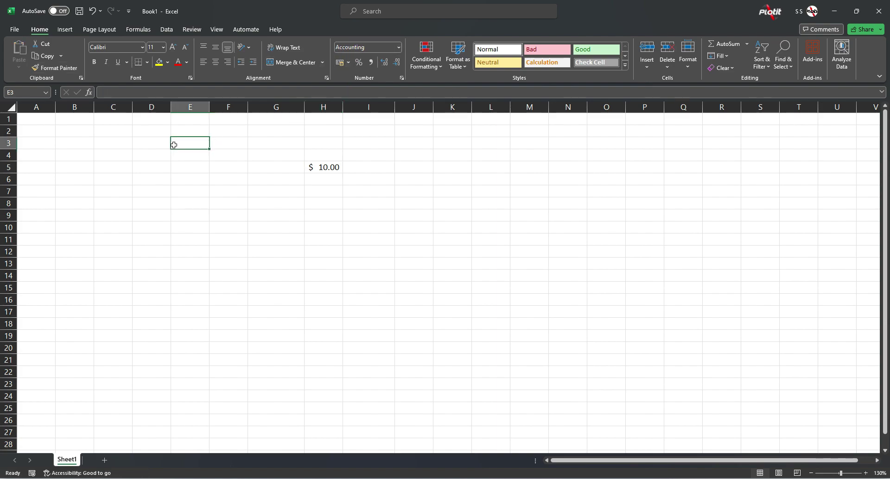
pyautogui.write('12')
pyautogui.press('Return')
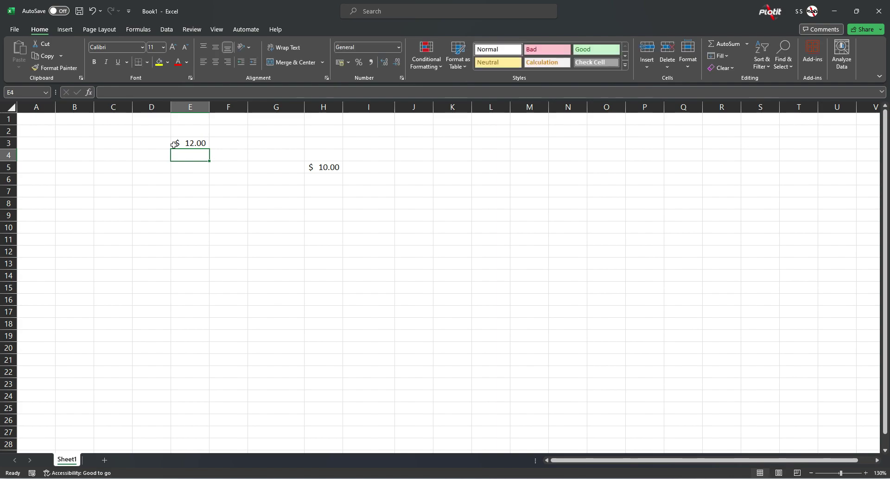
pyautogui.click(188, 144)
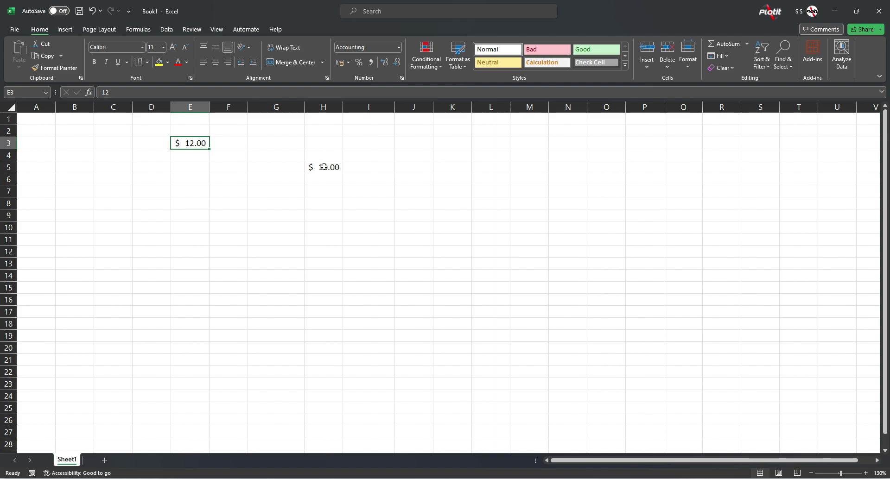
# - Switch H5 to the Text category through Format Cells
pyautogui.click(399, 47)
pyautogui.click(399, 48)
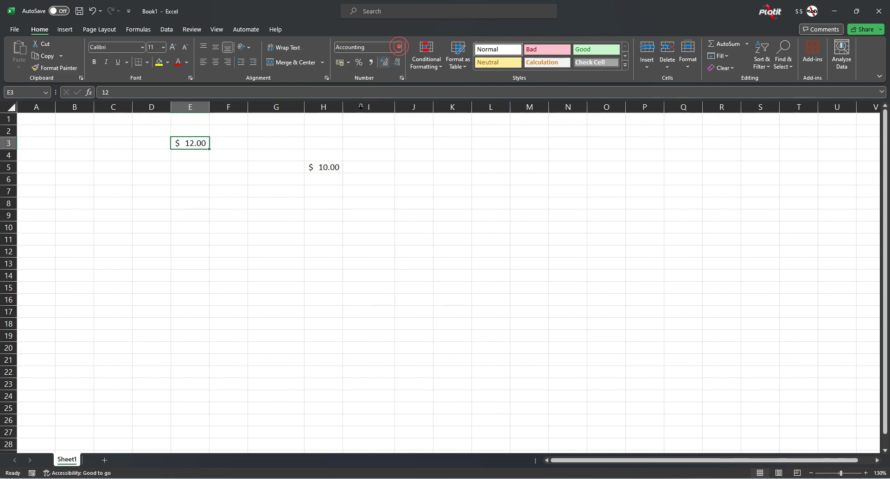
pyautogui.click(323, 173)
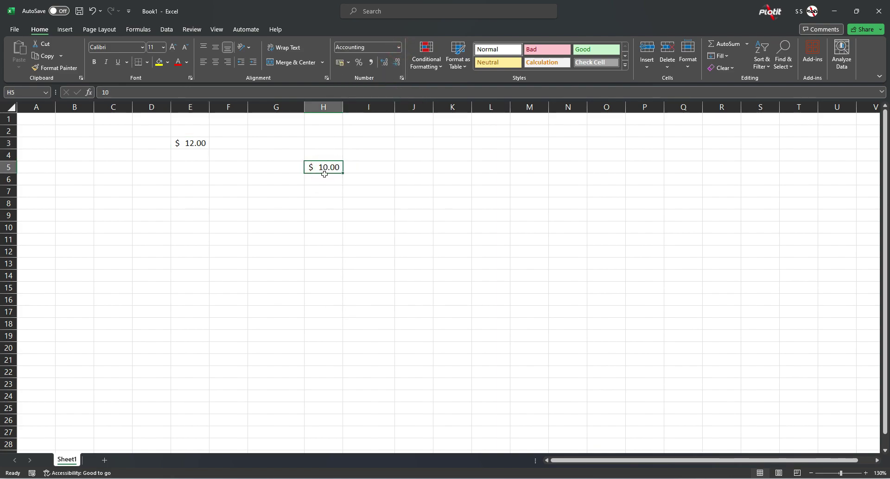
pyautogui.rightClick(319, 168)
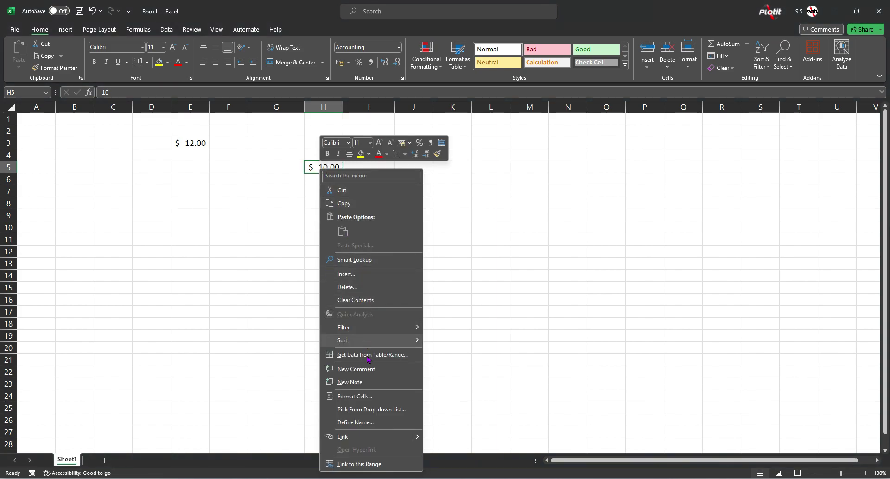
pyautogui.click(376, 397)
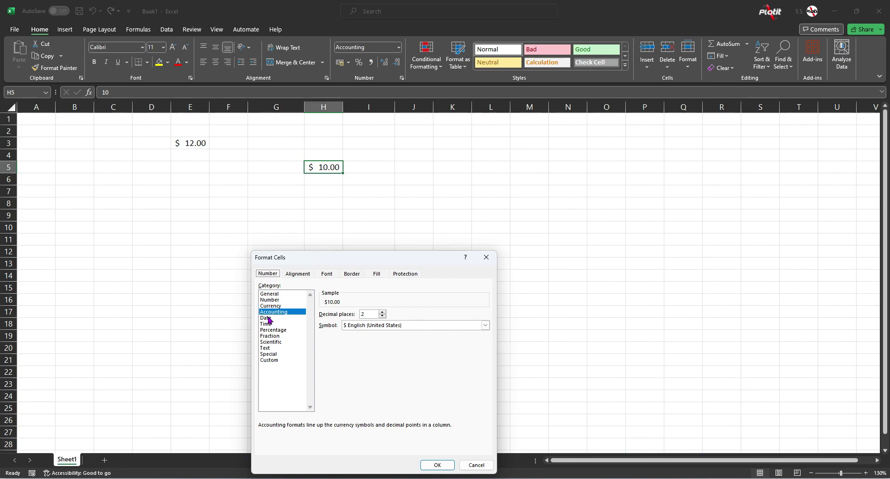
pyautogui.click(270, 320)
pyautogui.moveTo(353, 258); pyautogui.dragTo(494, 151)
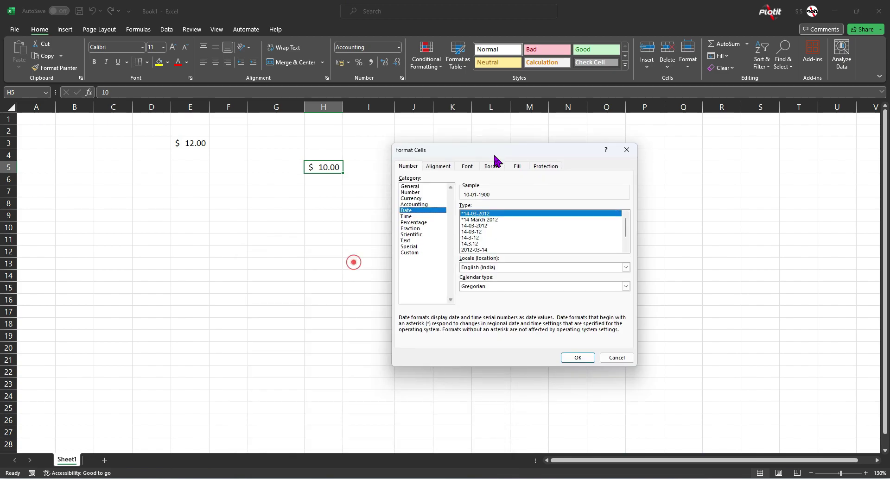
pyautogui.click(410, 241)
pyautogui.click(577, 357)
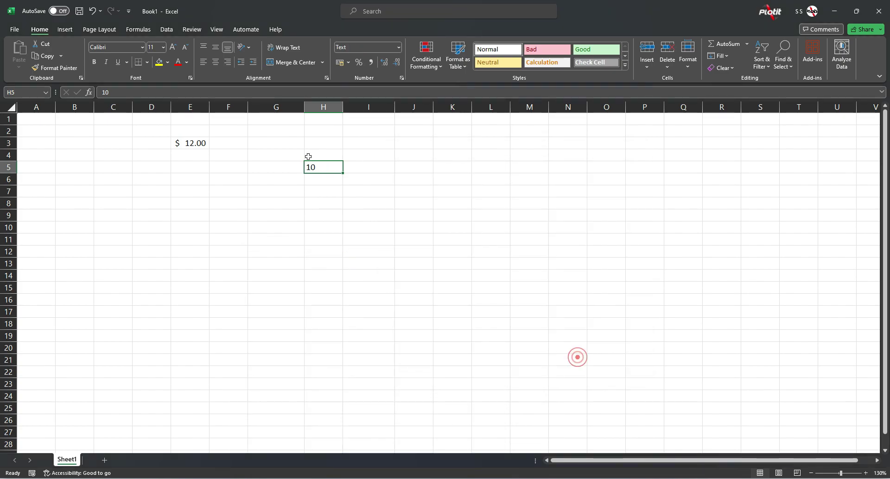
pyautogui.click(328, 169)
# - Delete the old values from the range C3:K7
pyautogui.moveTo(108, 138); pyautogui.dragTo(435, 188)
pyautogui.press('Delete')
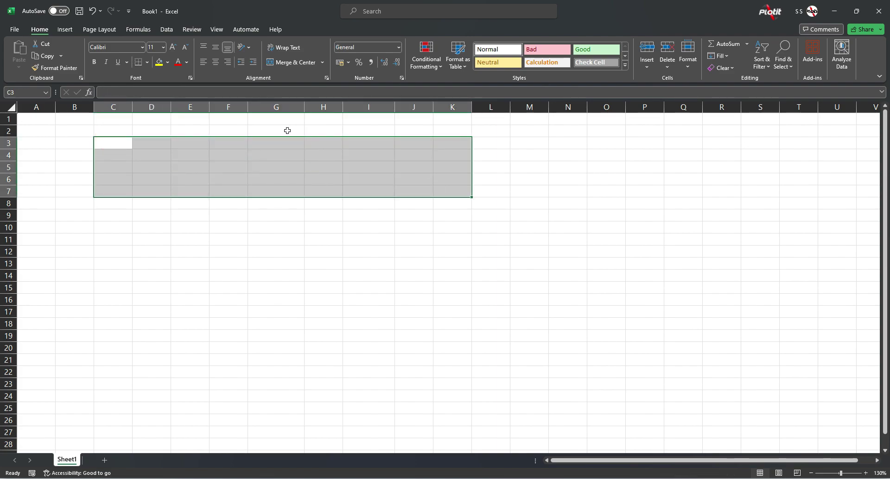
pyautogui.click(313, 180)
pyautogui.click(331, 156)
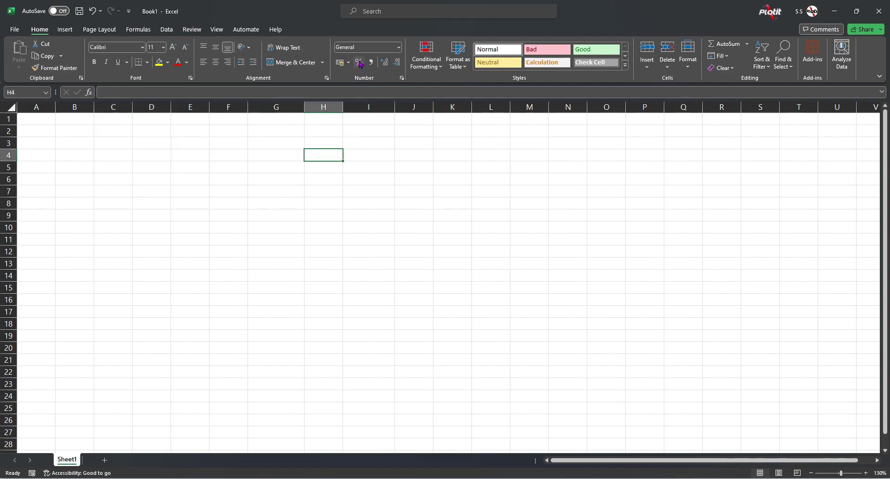
# - Fill H5 yellow, apply Percent Style and enter 10 so it shows 10%
pyautogui.click(320, 168)
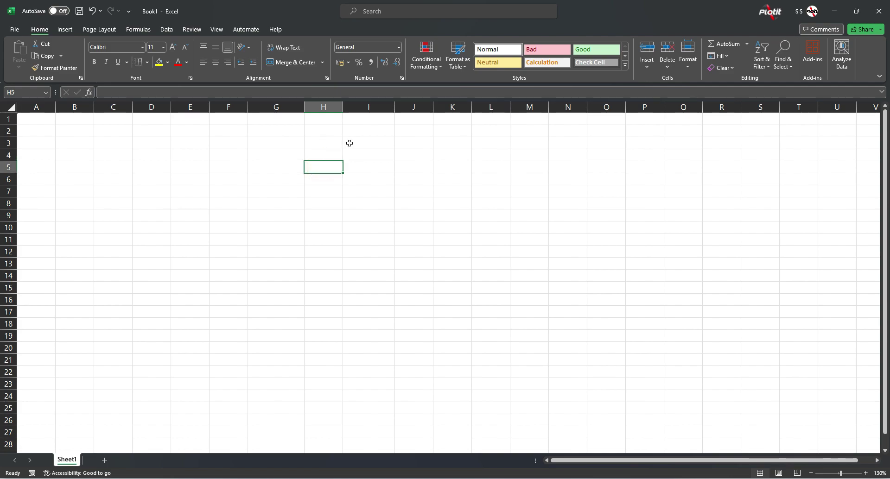
pyautogui.click(159, 62)
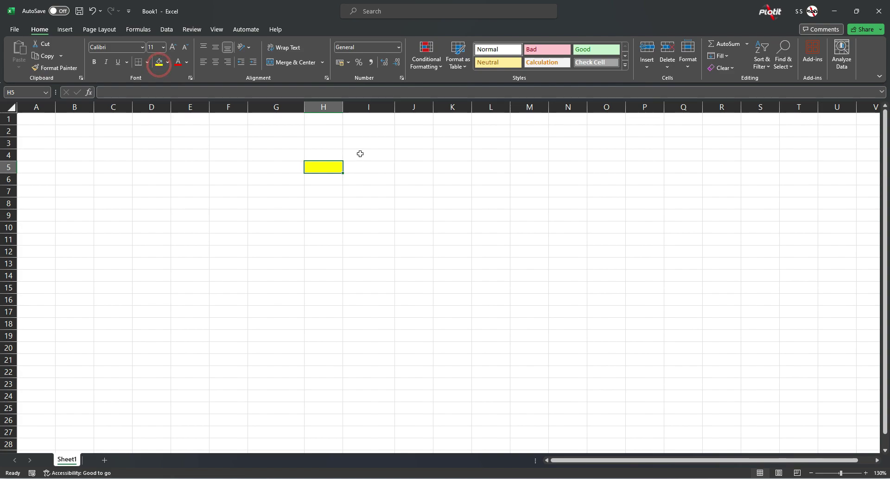
pyautogui.click(359, 62)
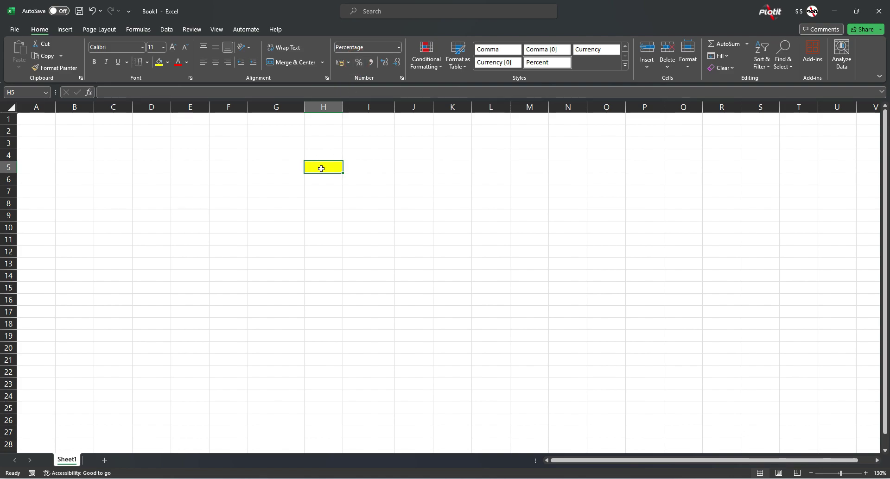
pyautogui.write('10')
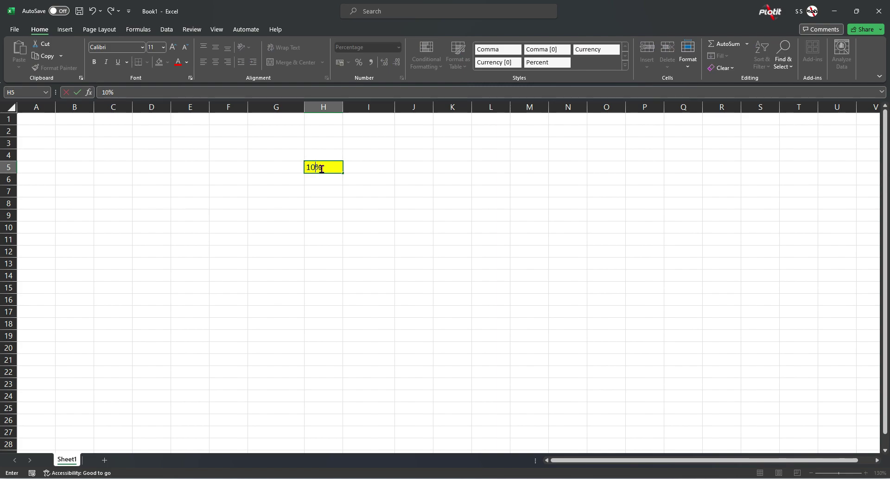
pyautogui.press('Return')
pyautogui.click(321, 169)
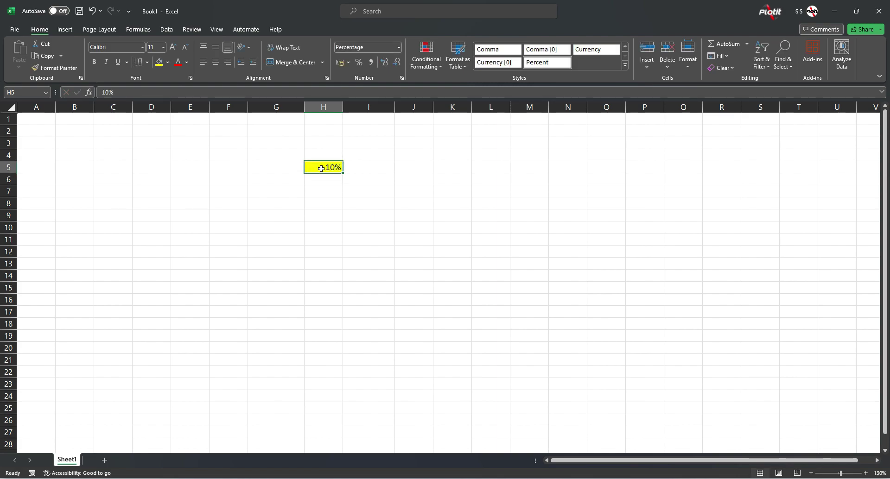
pyautogui.click(272, 168)
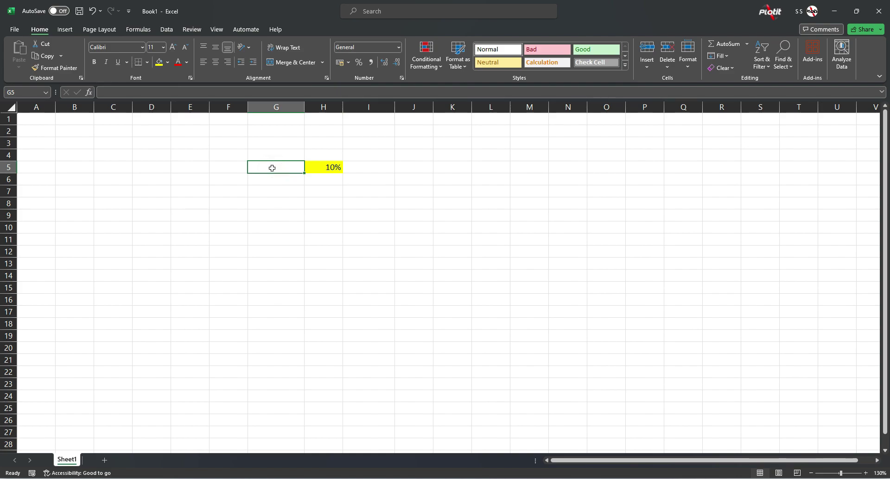
# - Enter 100 in G5 and the headers Value, Off and Final in G4:I4
pyautogui.write('100')
pyautogui.press('Up')
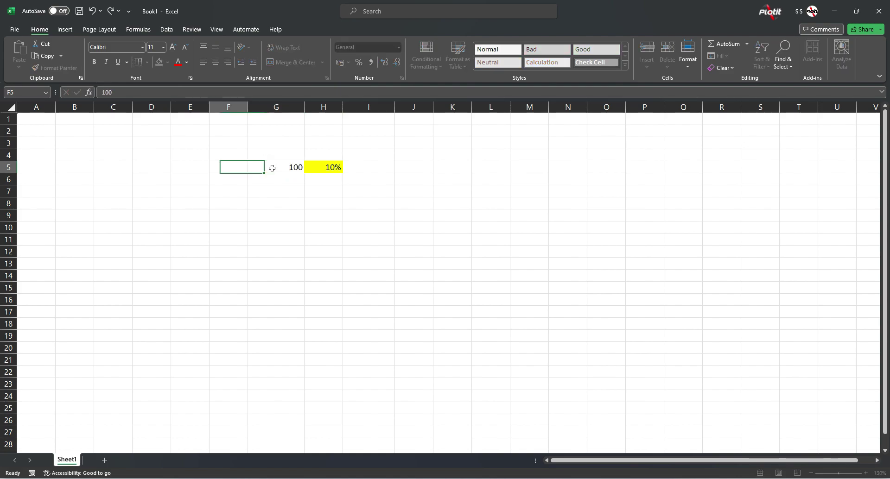
pyautogui.write('V')
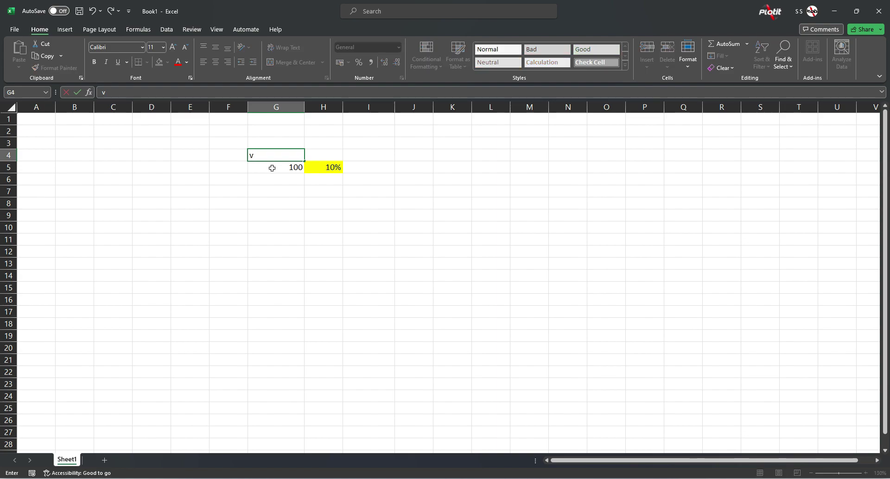
pyautogui.write('alue')
pyautogui.press('Tab')
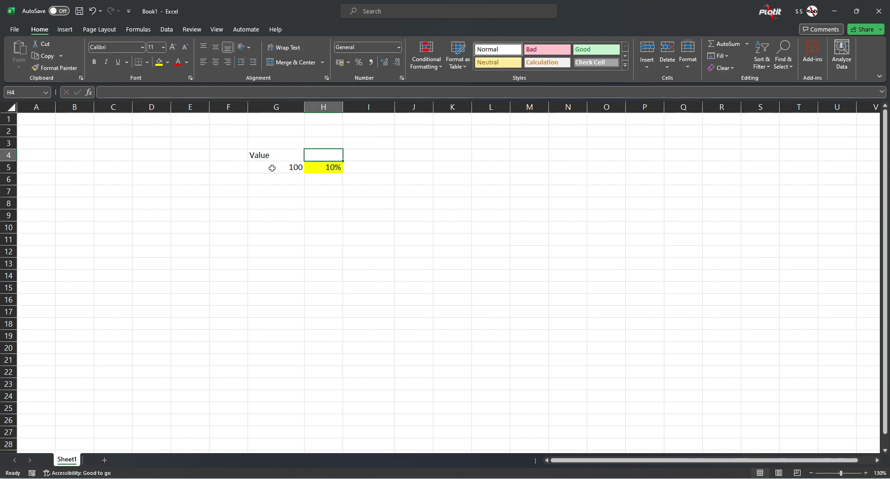
pyautogui.write('Off')
pyautogui.press('Tab')
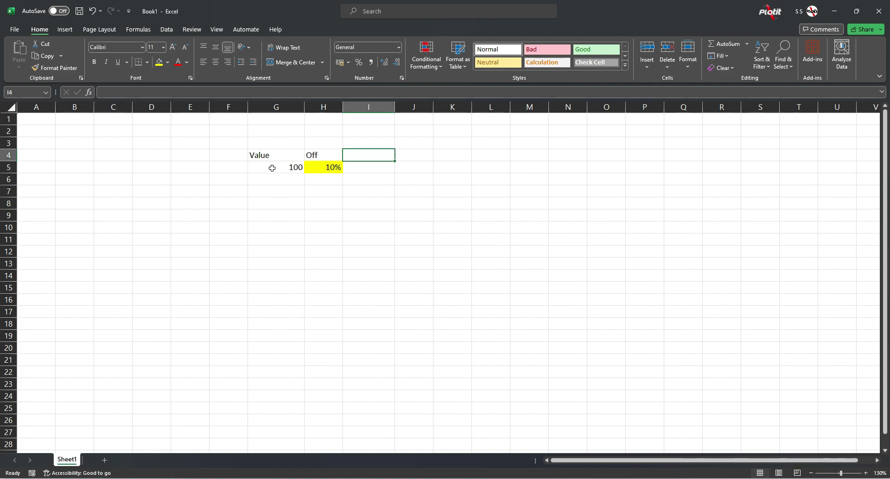
pyautogui.write('Final')
pyautogui.press('Tab')
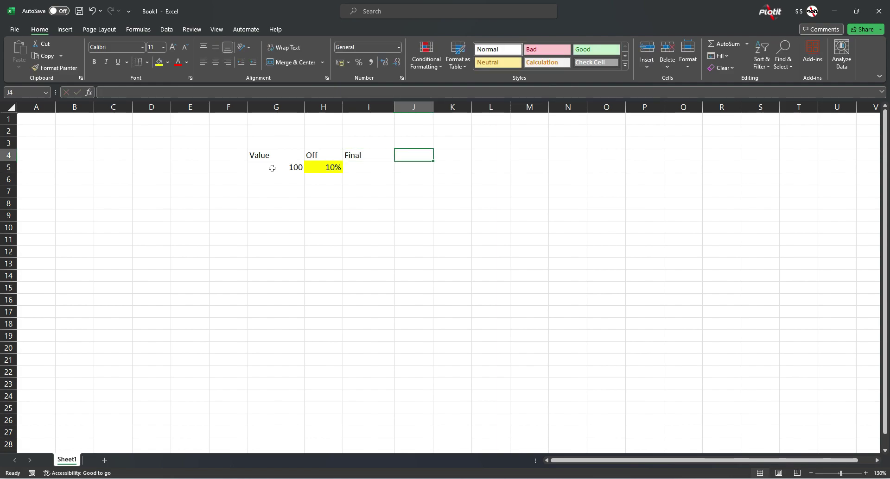
# - Build I5's discount formula from G5 and H5, placing the cursor after the first G5
pyautogui.press('Return')
pyautogui.write('=')
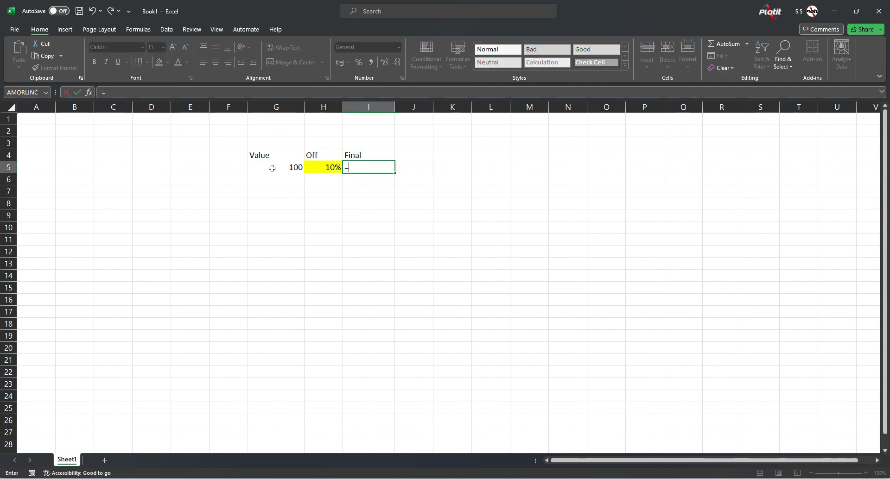
pyautogui.click(284, 167)
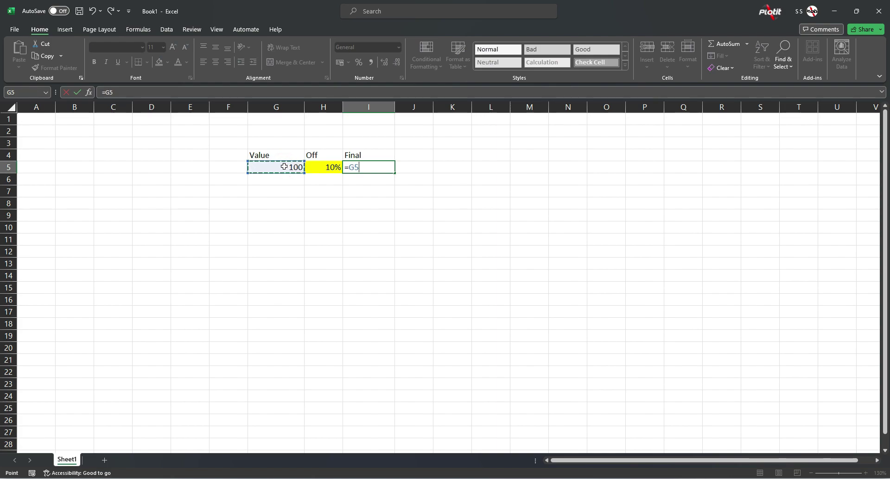
pyautogui.write('(')
pyautogui.click(284, 167)
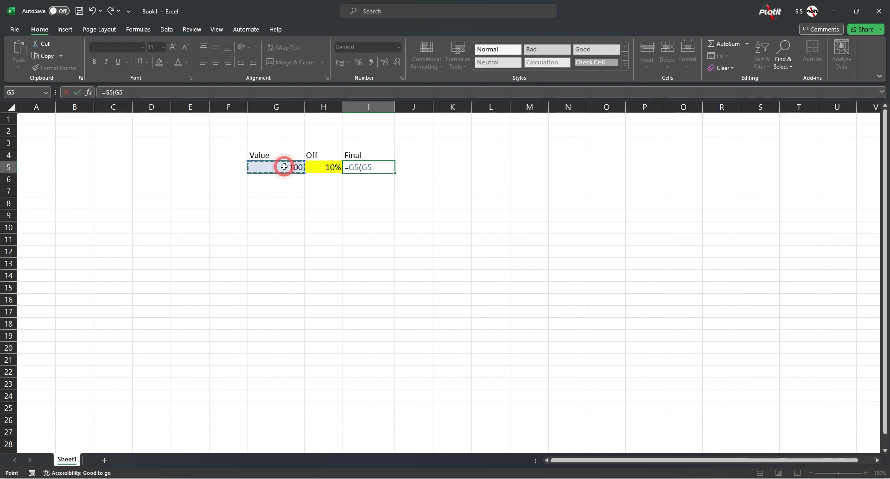
pyautogui.write('*')
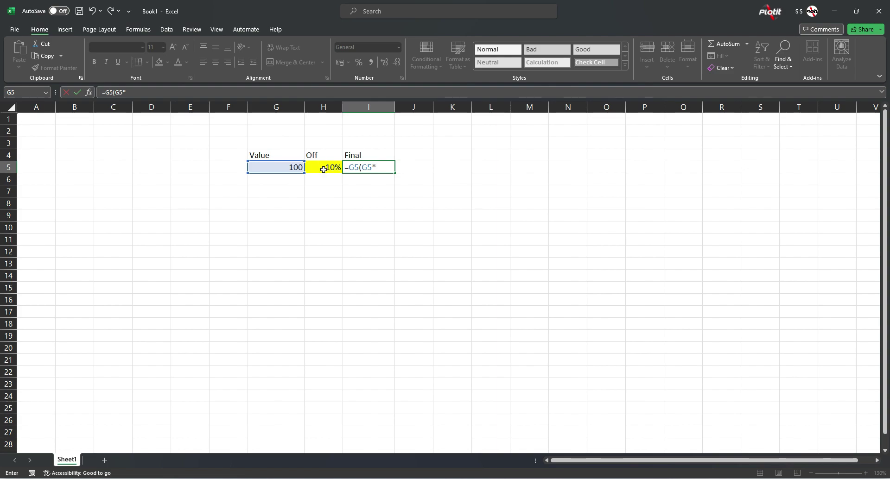
pyautogui.click(331, 168)
pyautogui.write(')')
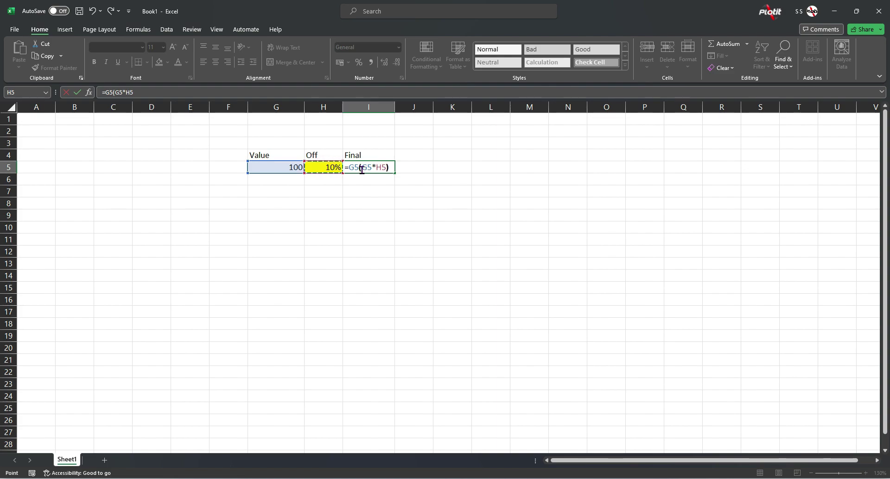
pyautogui.click(359, 168)
# - Complete I5's formula as =G5-(G5*H5) so it shows 90
pyautogui.write('-')
pyautogui.press('Return')
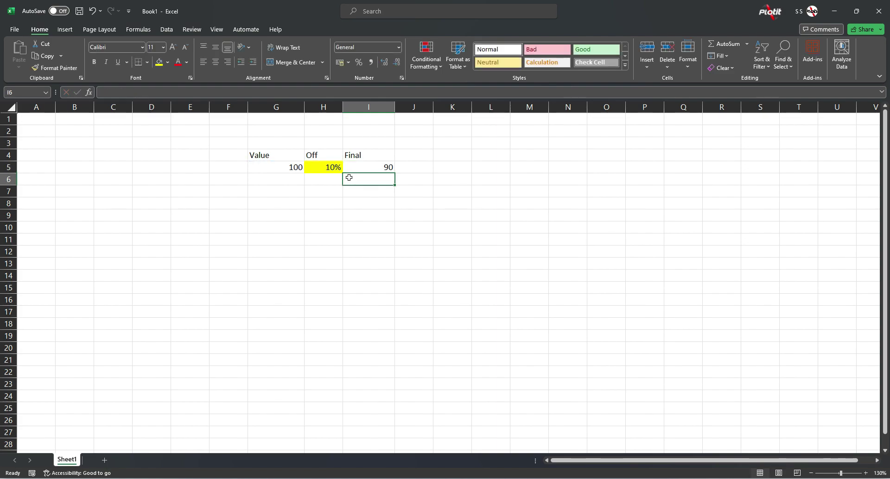
pyautogui.press('Up')
pyautogui.press('Left')
pyautogui.press('Left')
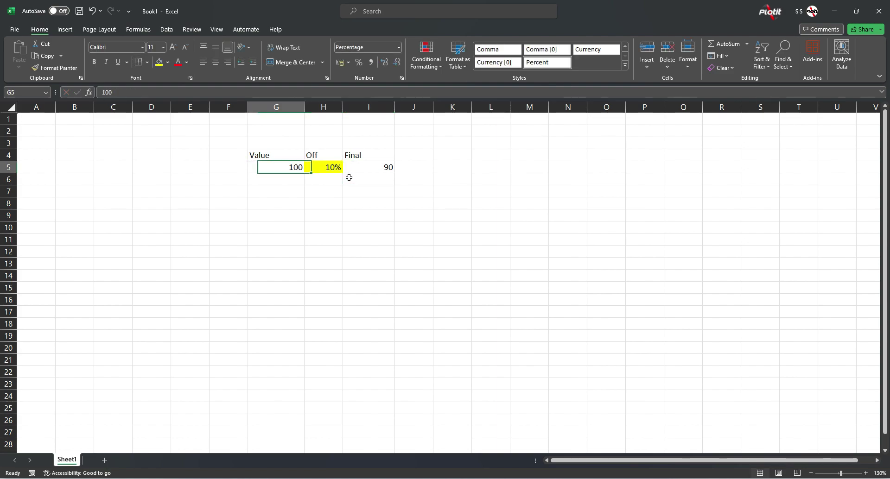
pyautogui.press('Right')
pyautogui.press('Right')
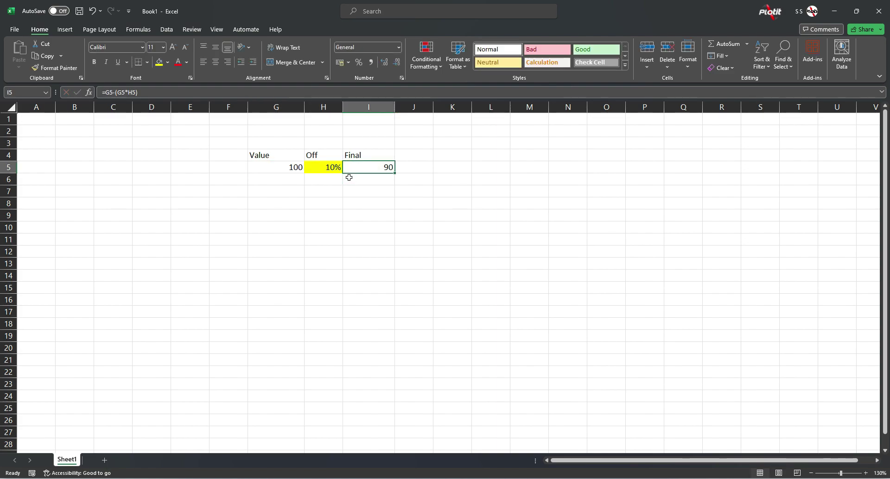
# - Change the discount in H5 to 20% and select the whole table
pyautogui.press('Left')
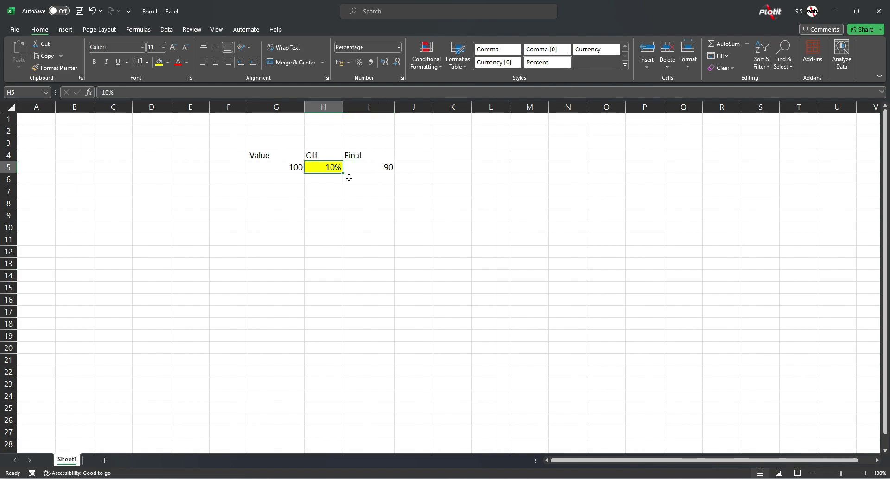
pyautogui.write('20%')
pyautogui.press('Return')
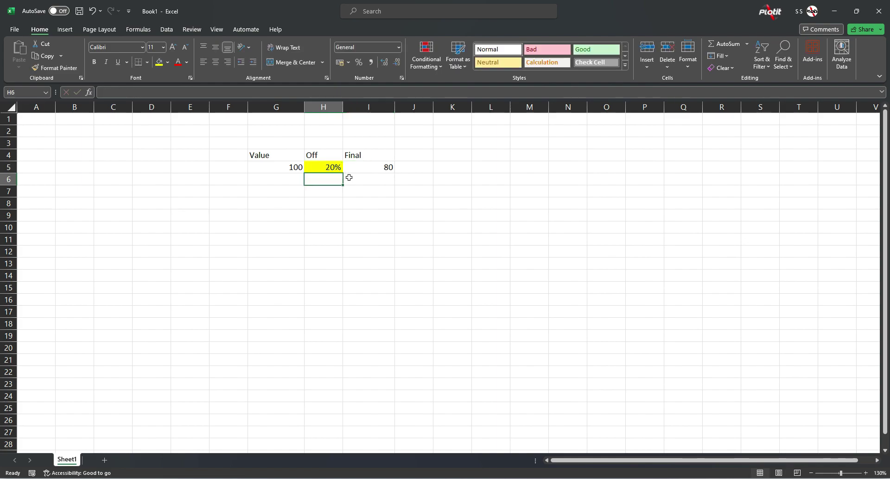
pyautogui.press('Up')
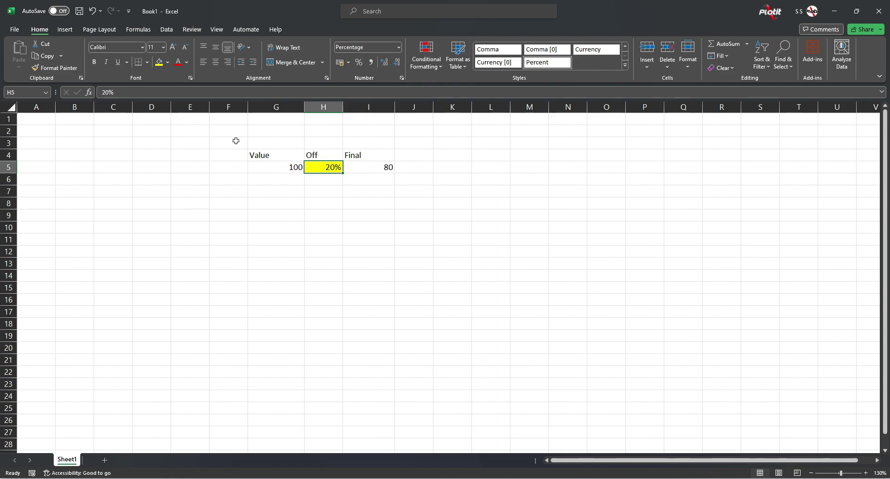
pyautogui.hotkey('ctrl', 'a')
# - Delete the G4:I5 table contents and use Clear Formats to strip H5's fill and percentage format
pyautogui.press('Delete')
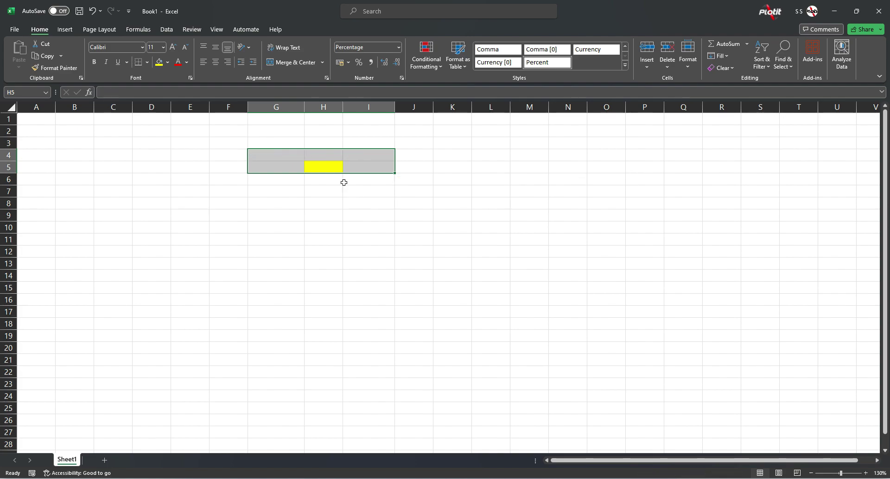
pyautogui.click(332, 170)
pyautogui.click(332, 168)
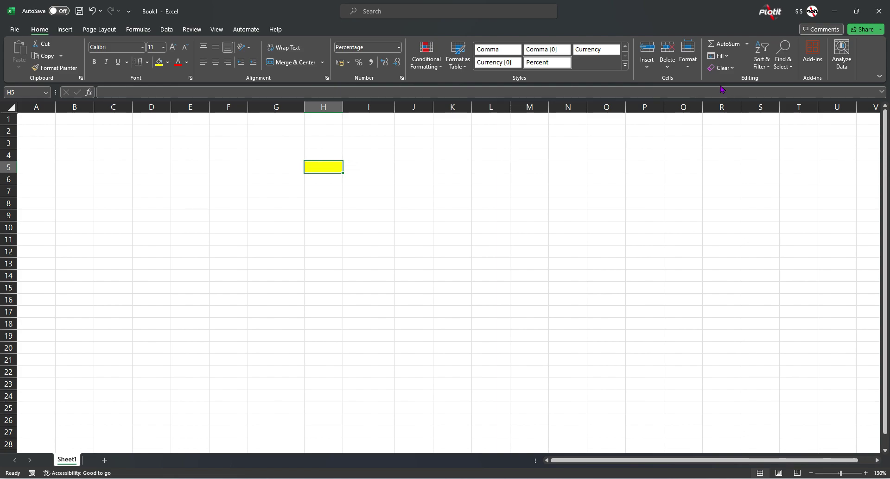
pyautogui.click(722, 68)
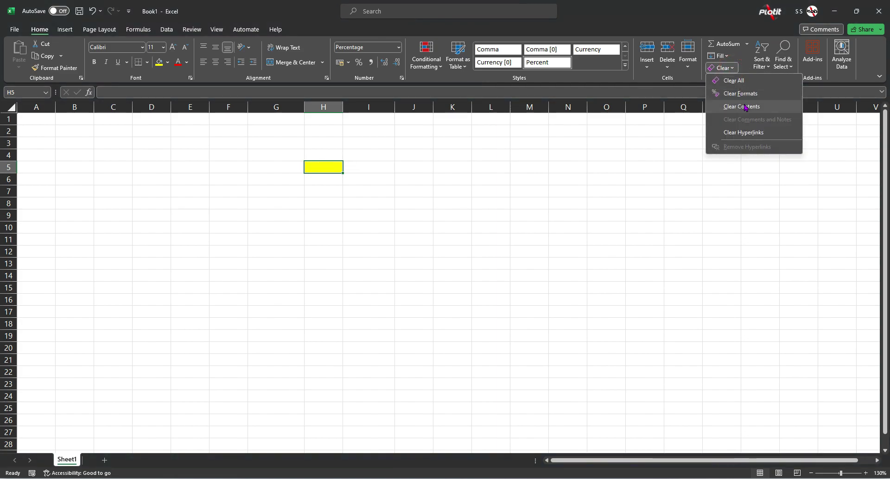
pyautogui.click(744, 93)
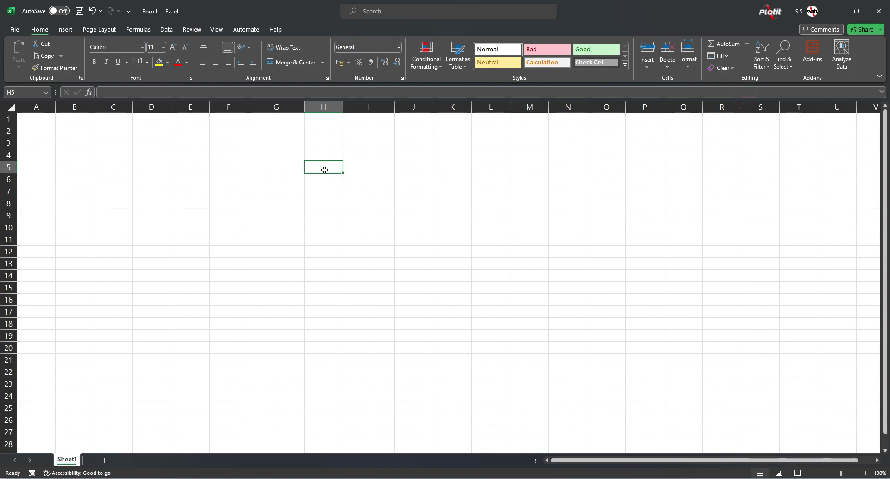
# - Enter 12545698 in H5 and widen column H to show the full number
pyautogui.write('12545698')
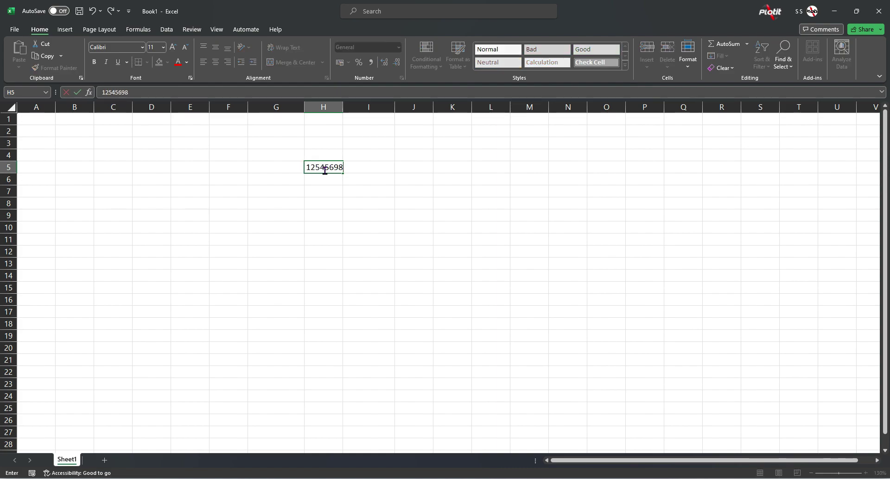
pyautogui.press('Return')
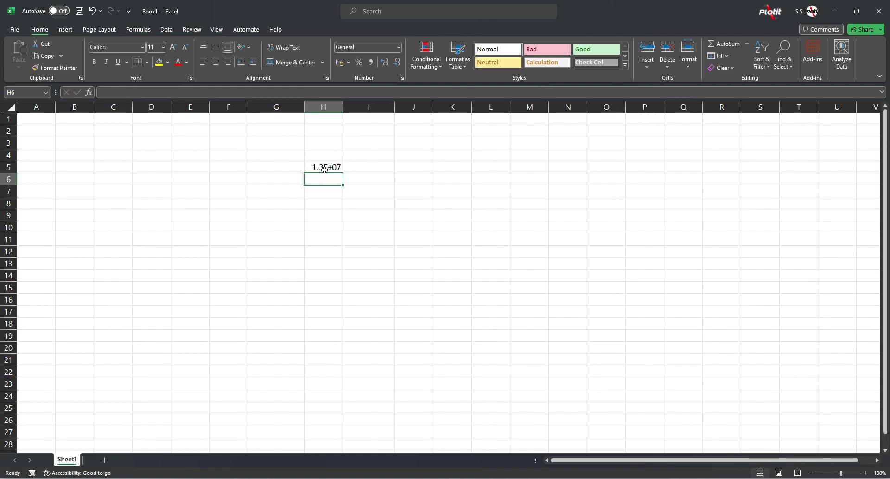
pyautogui.click(324, 168)
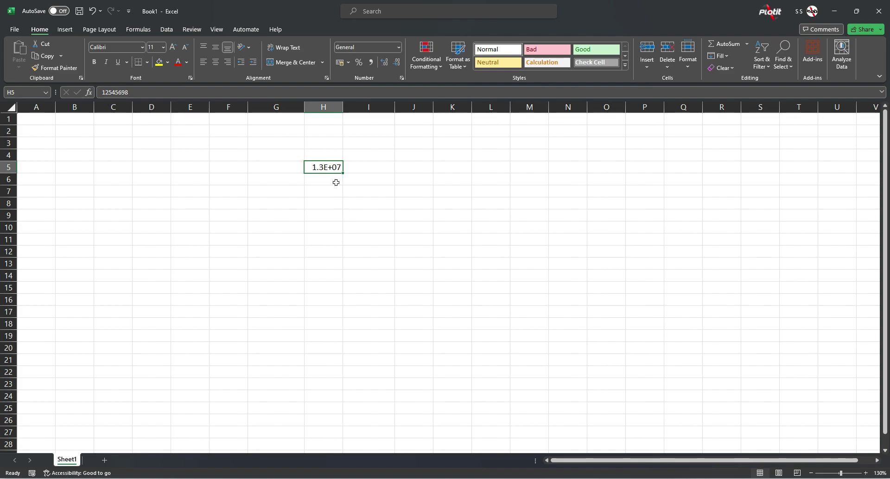
pyautogui.moveTo(344, 107); pyautogui.dragTo(373, 106)
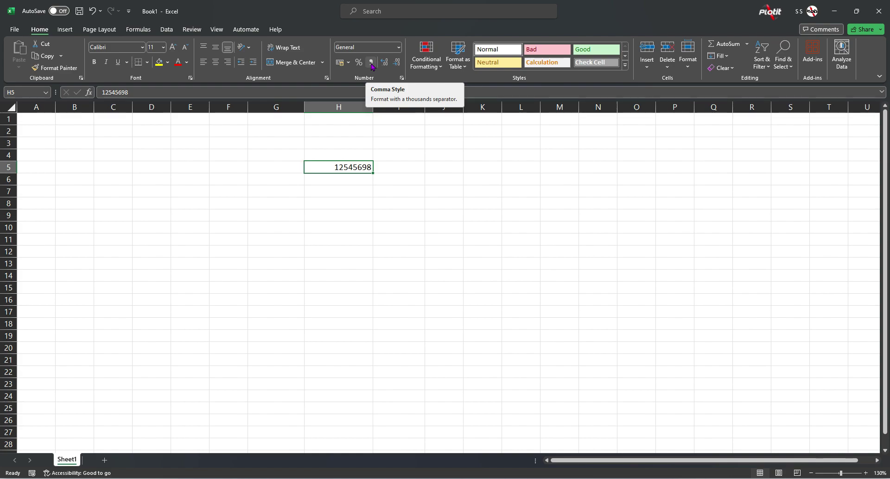
# - Apply Comma Style to H5's number, giving thousands separators and two decimals
pyautogui.click(372, 66)
pyautogui.click(340, 194)
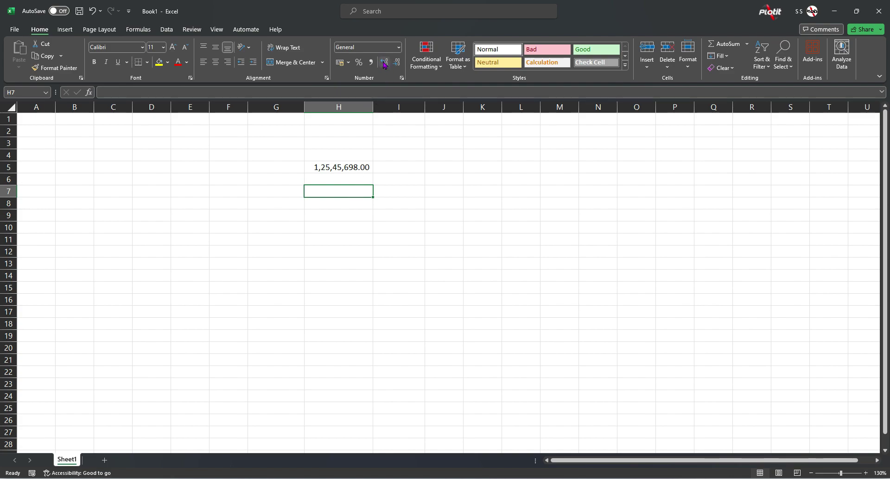
pyautogui.click(365, 167)
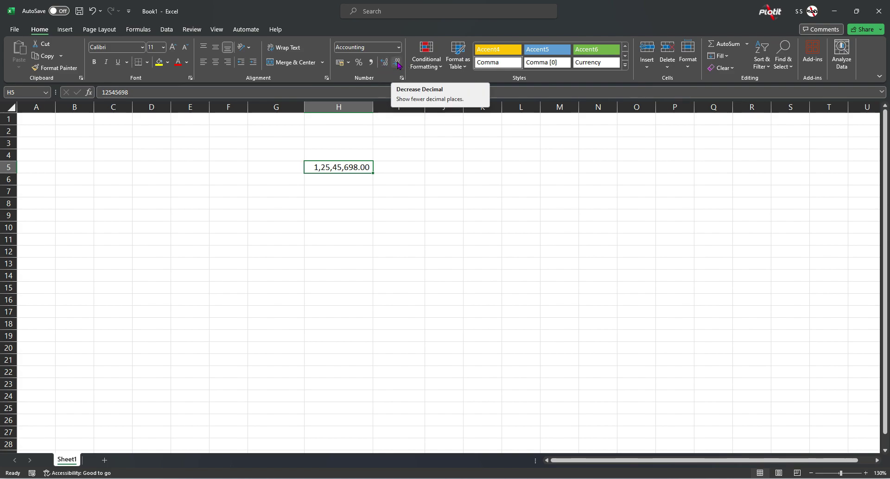
# - Remove both decimals from H5, then add three back to show 1,25,45,698.000
pyautogui.click(398, 65)
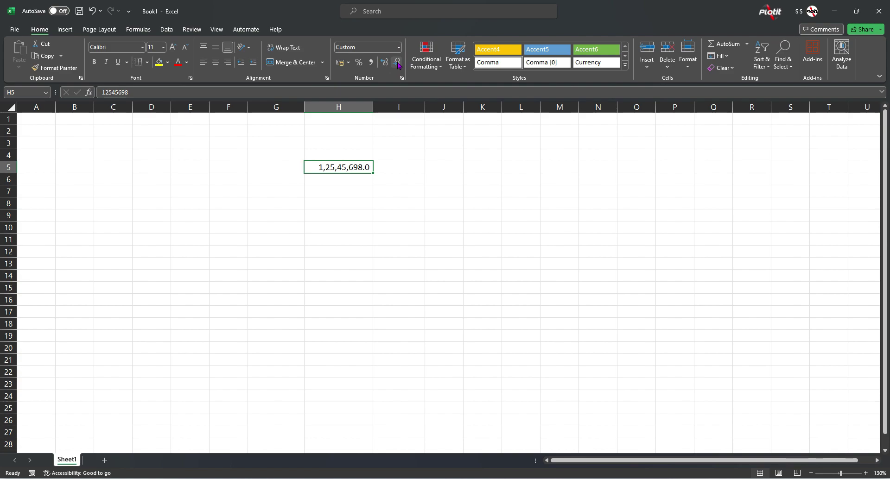
pyautogui.click(398, 65)
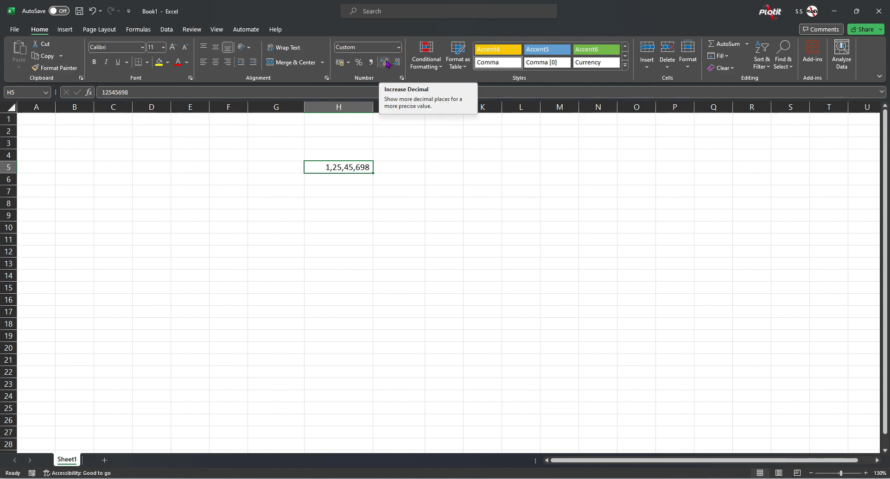
pyautogui.click(387, 64)
pyautogui.click(387, 64)
pyautogui.click(387, 64)
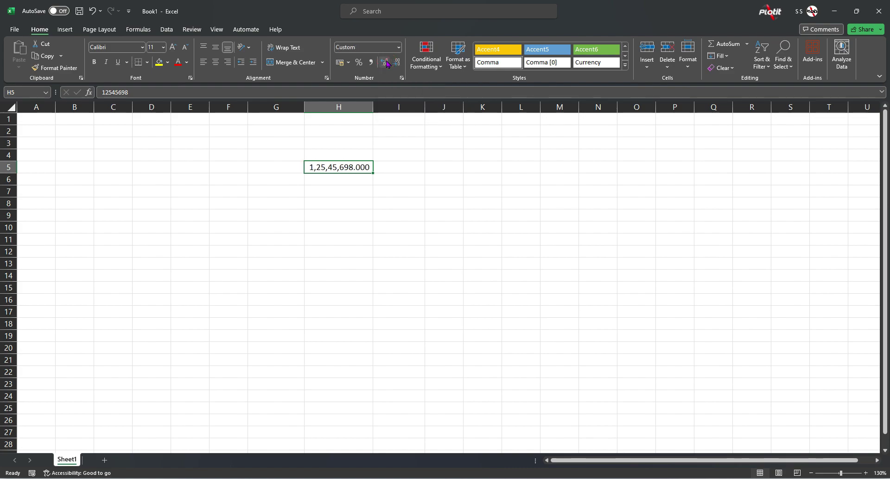
pyautogui.click(350, 180)
pyautogui.click(352, 167)
# - Clear the number 1,25,45,698.000 from cell H5
pyautogui.press('Delete')
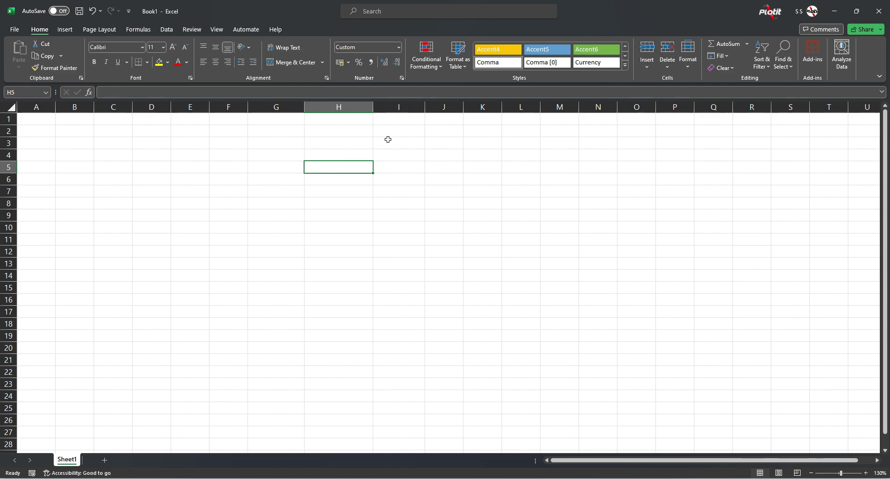